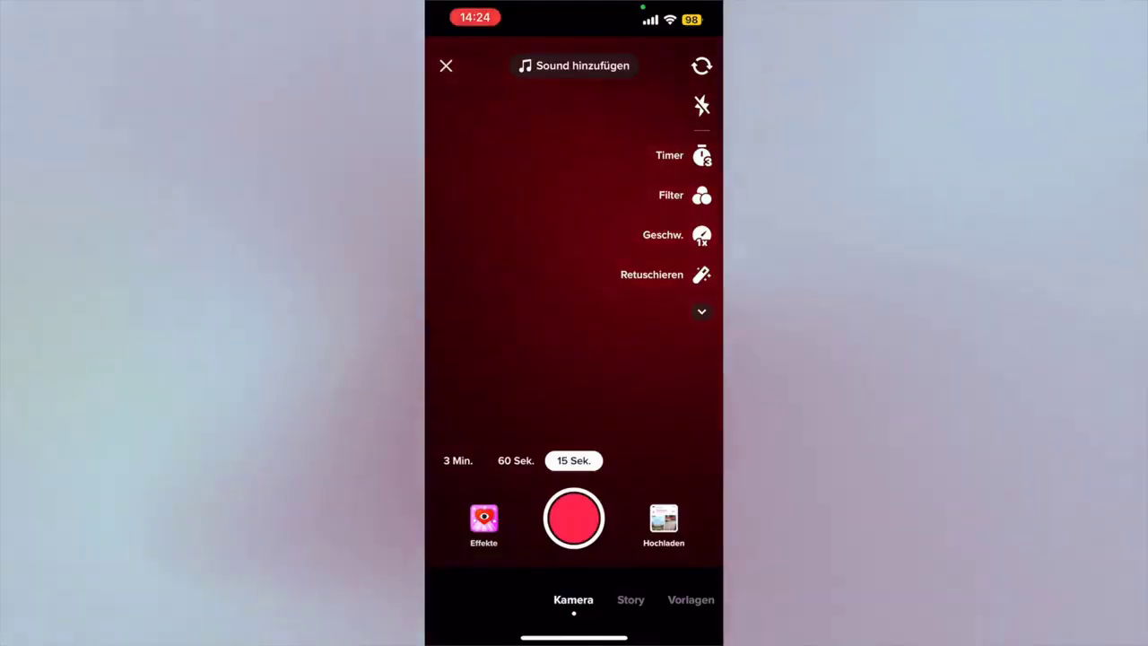
# Move the mode bar from Story to LIVE, then toggle between LIVE Studio and Gerätekamera streaming.
pyautogui.click(631, 599)
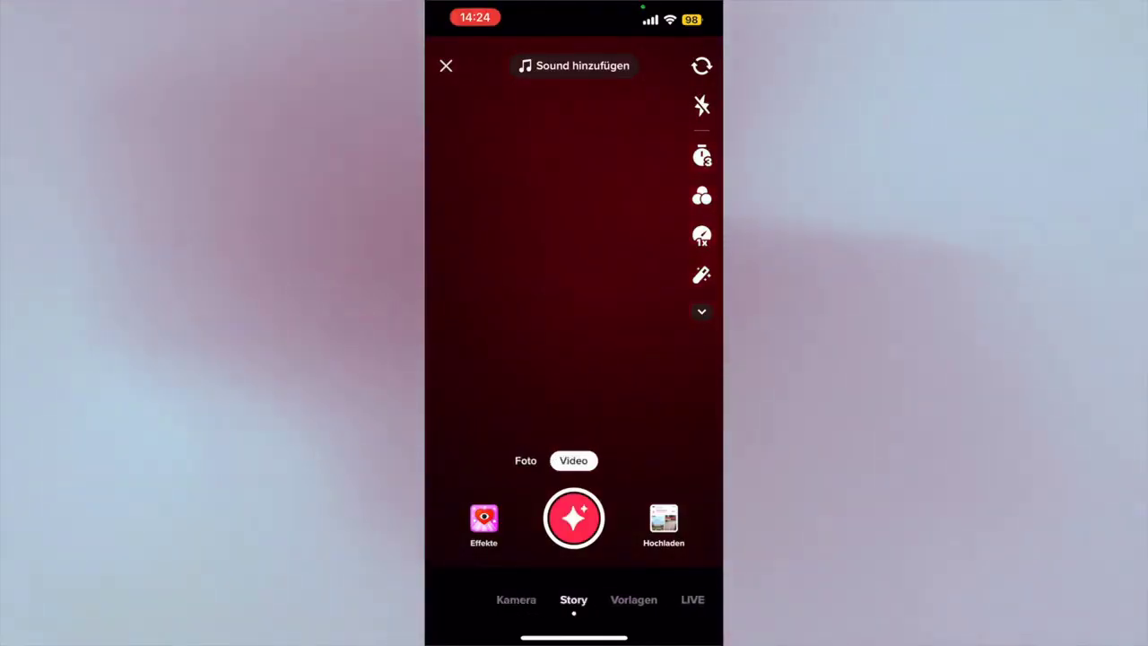
pyautogui.click(690, 599)
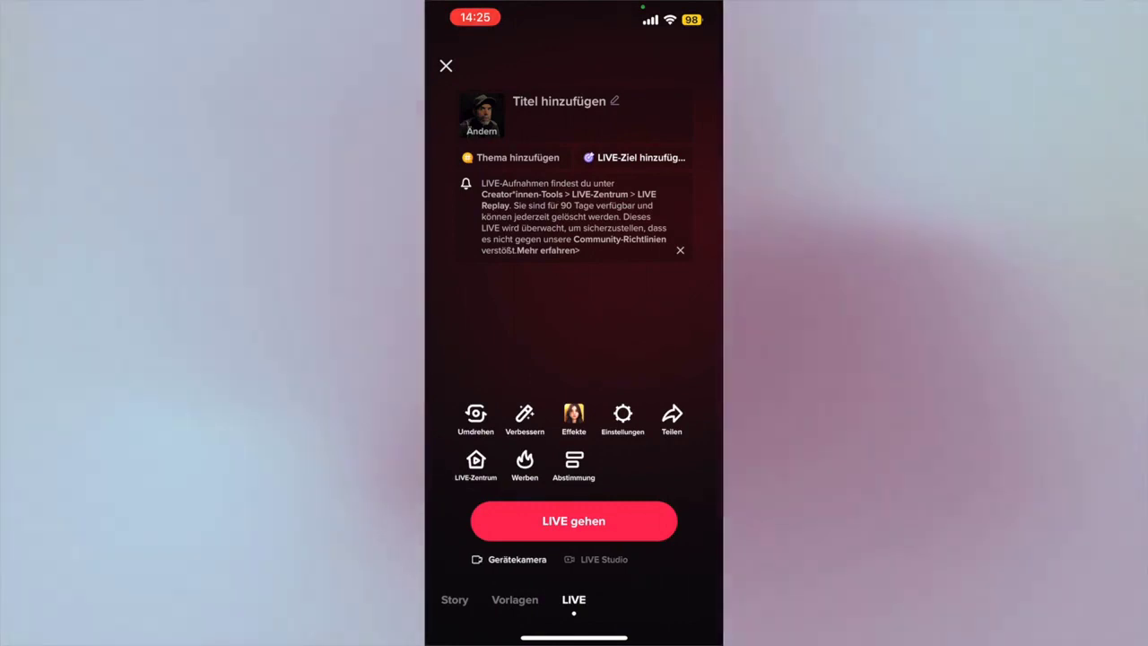
pyautogui.click(665, 559)
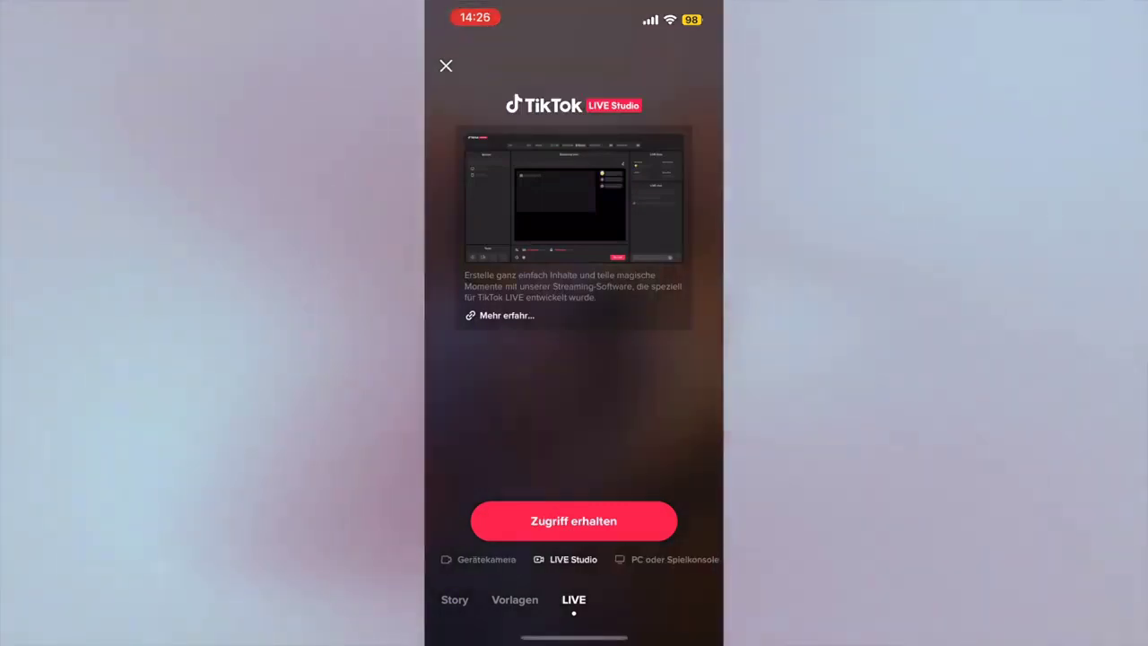
pyautogui.click(478, 559)
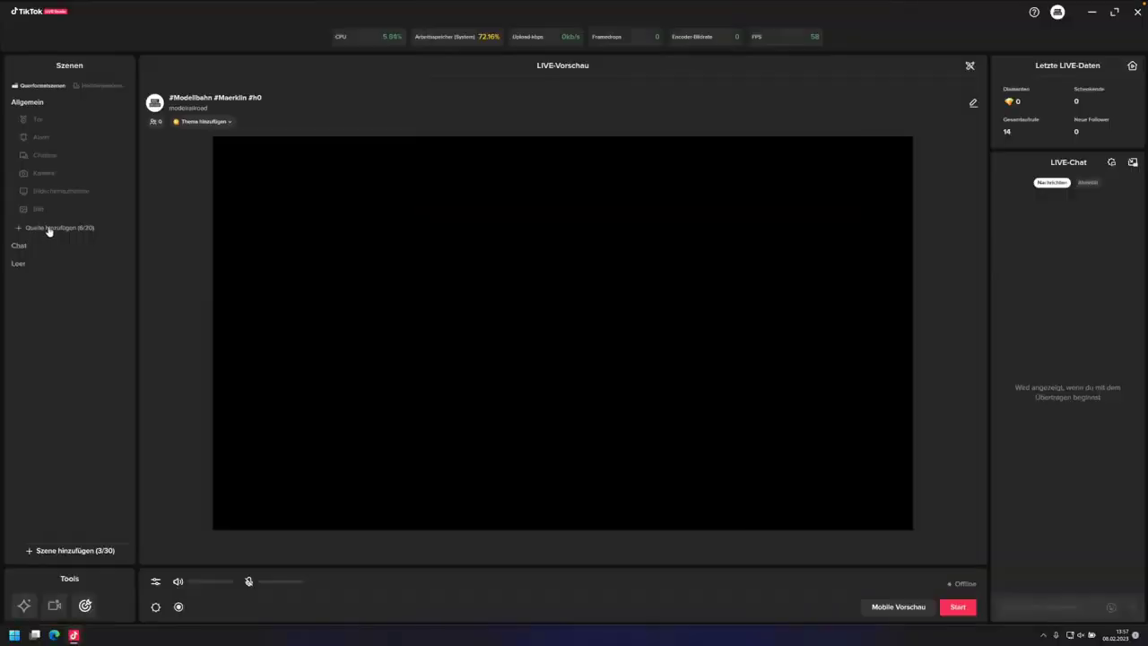
# Add an Alarm source with Layout 1 and apply it to the preview.
pyautogui.click(49, 230)
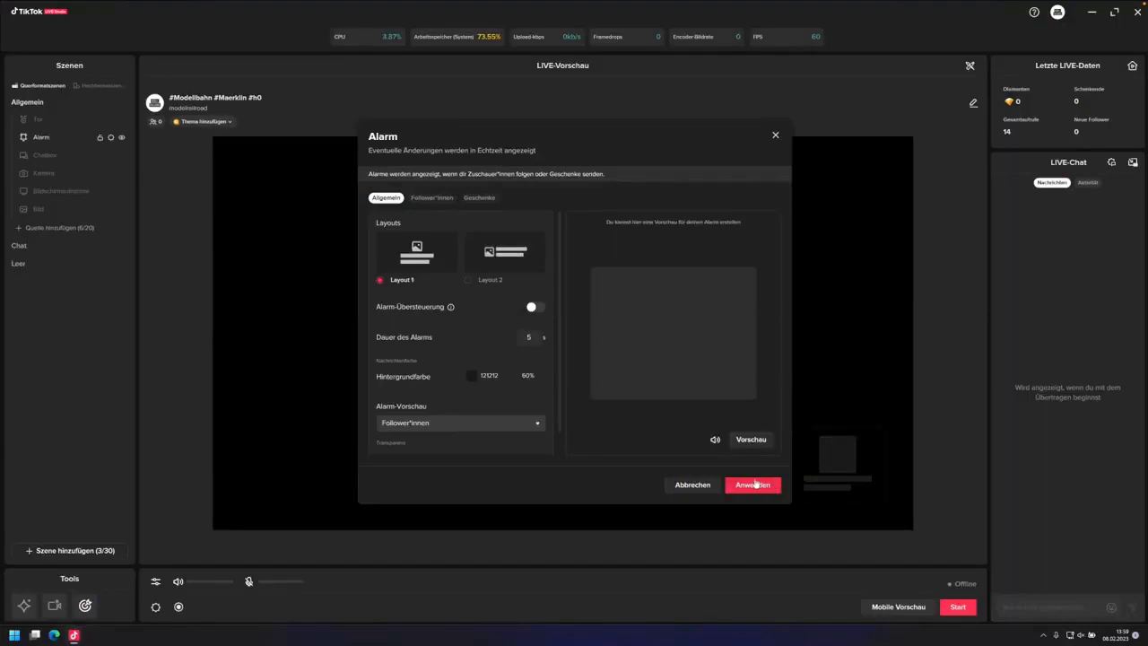
pyautogui.click(754, 484)
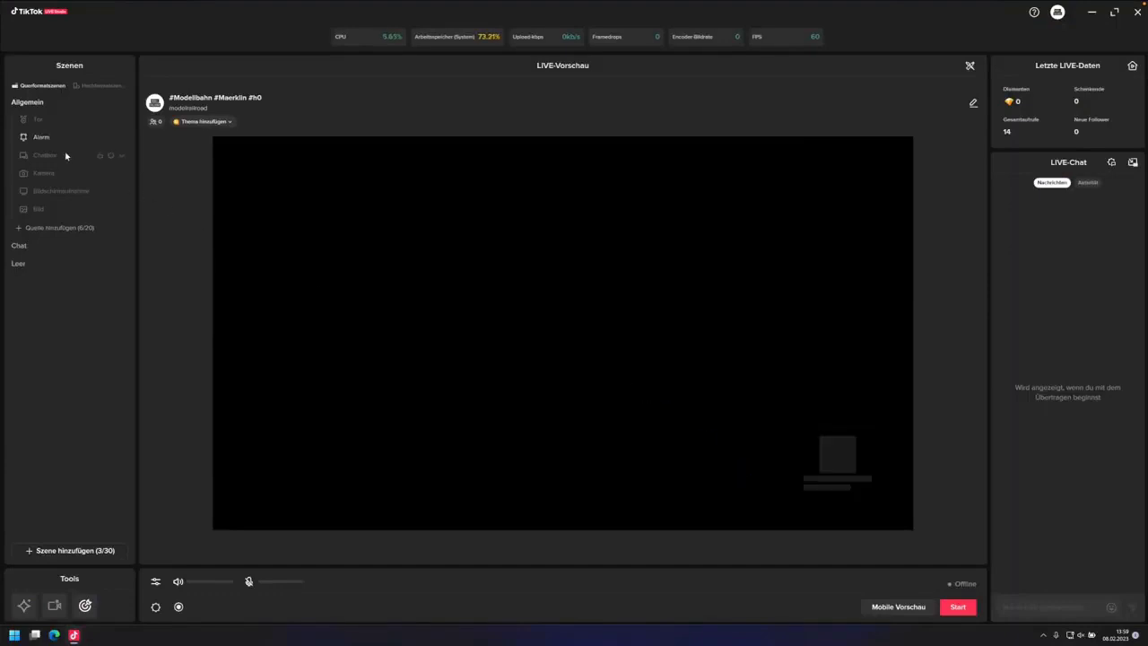
# In the Chatbox settings, try the Weiß design and then set it back to Schwarz.
pyautogui.click(111, 157)
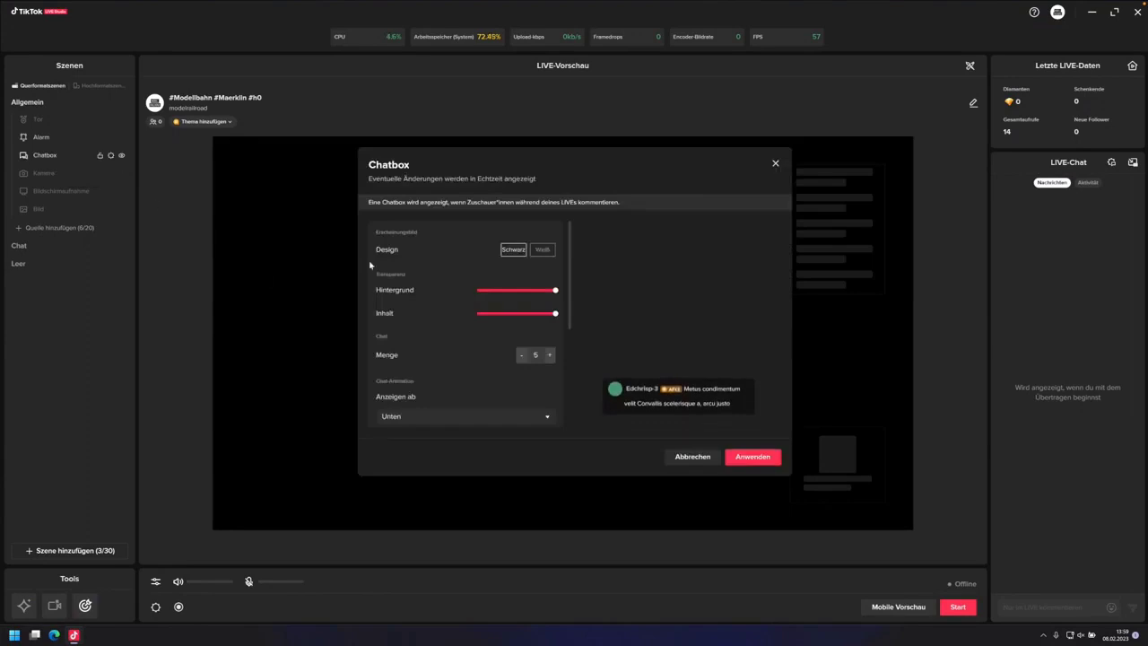
pyautogui.click(536, 252)
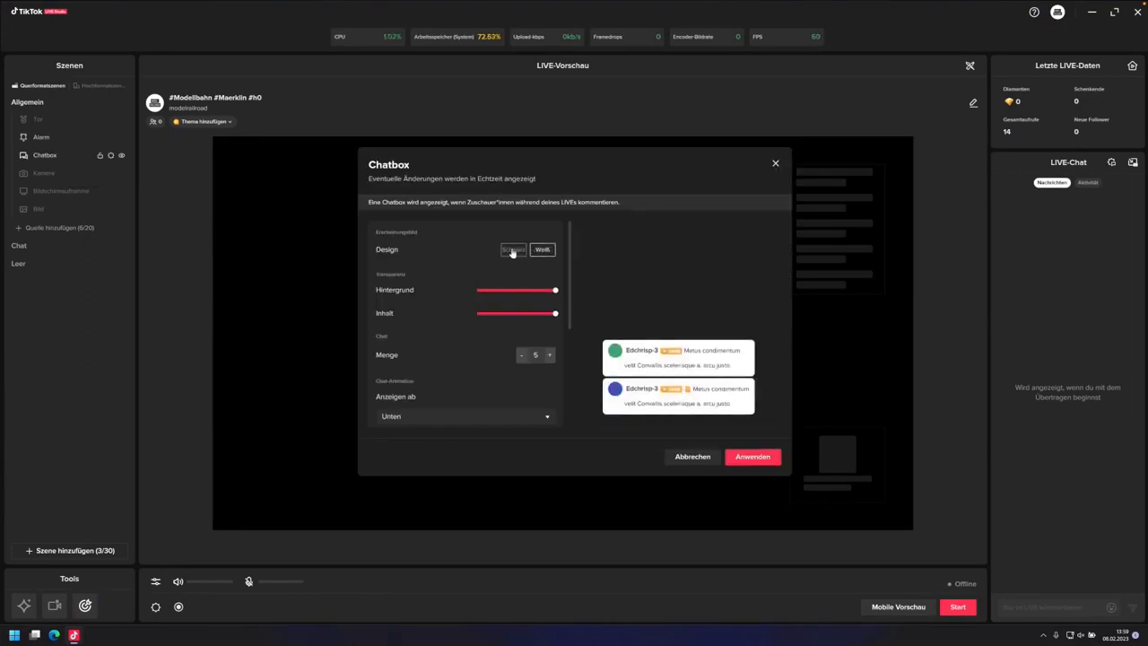
pyautogui.click(512, 252)
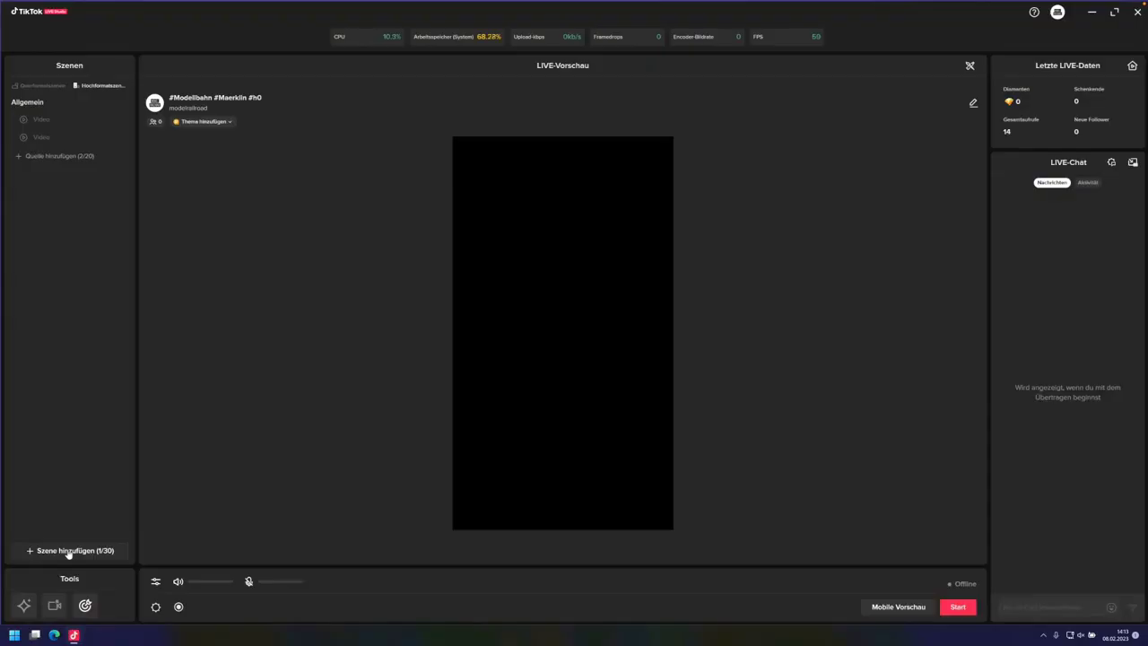
# Add a new scene from the portrait Allgemein template.
pyautogui.click(67, 552)
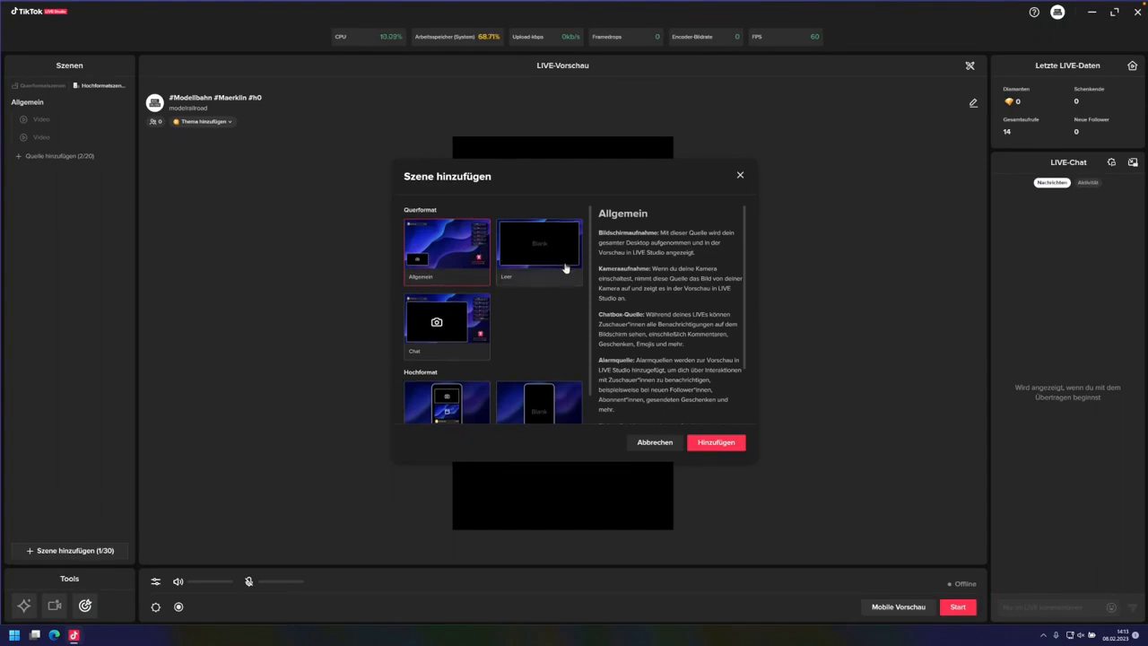
pyautogui.scroll(-1, 557, 290)
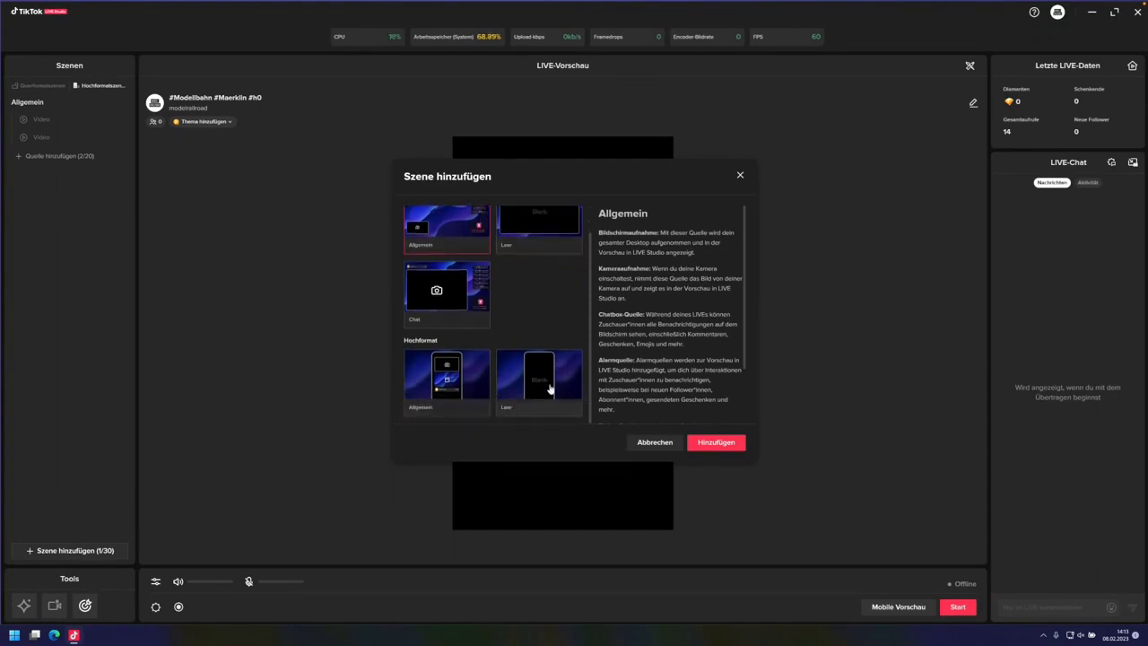
pyautogui.click(458, 385)
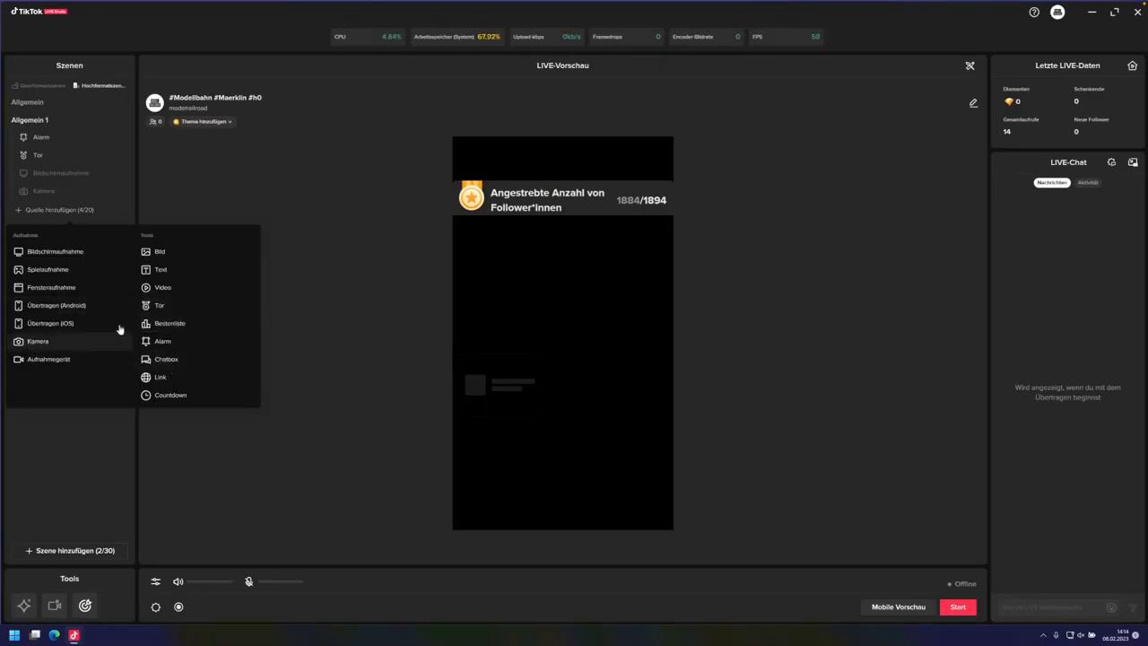
# Add a Video source with ModelrailroadLoop-4K and stretch it to fill the portrait frame.
pyautogui.click(162, 286)
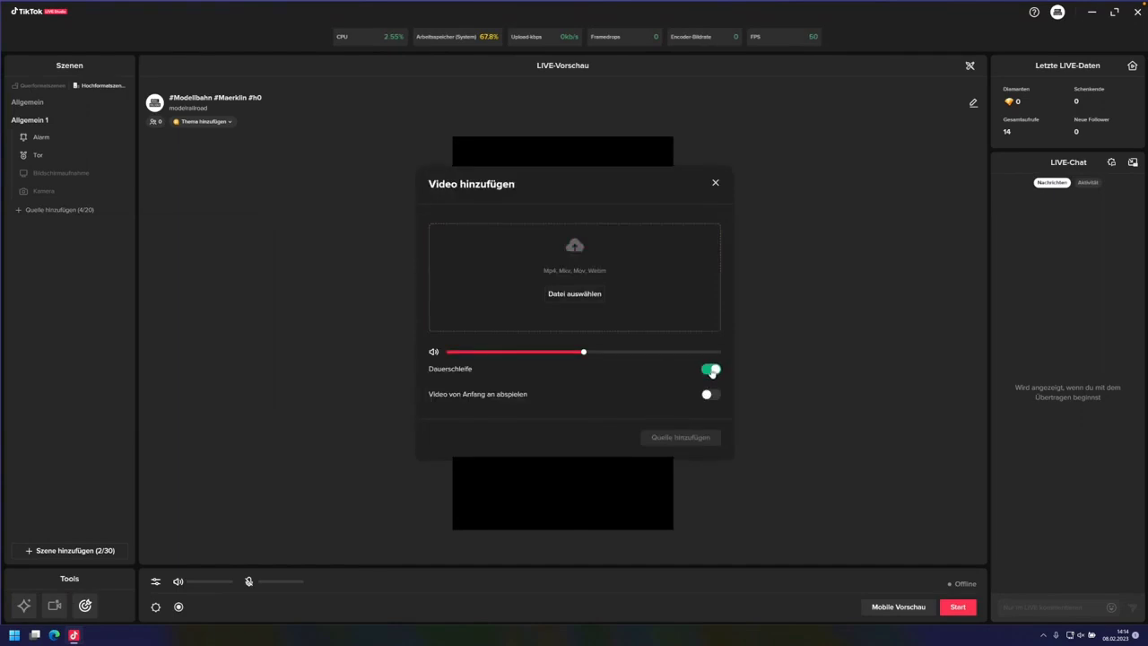
pyautogui.click(574, 295)
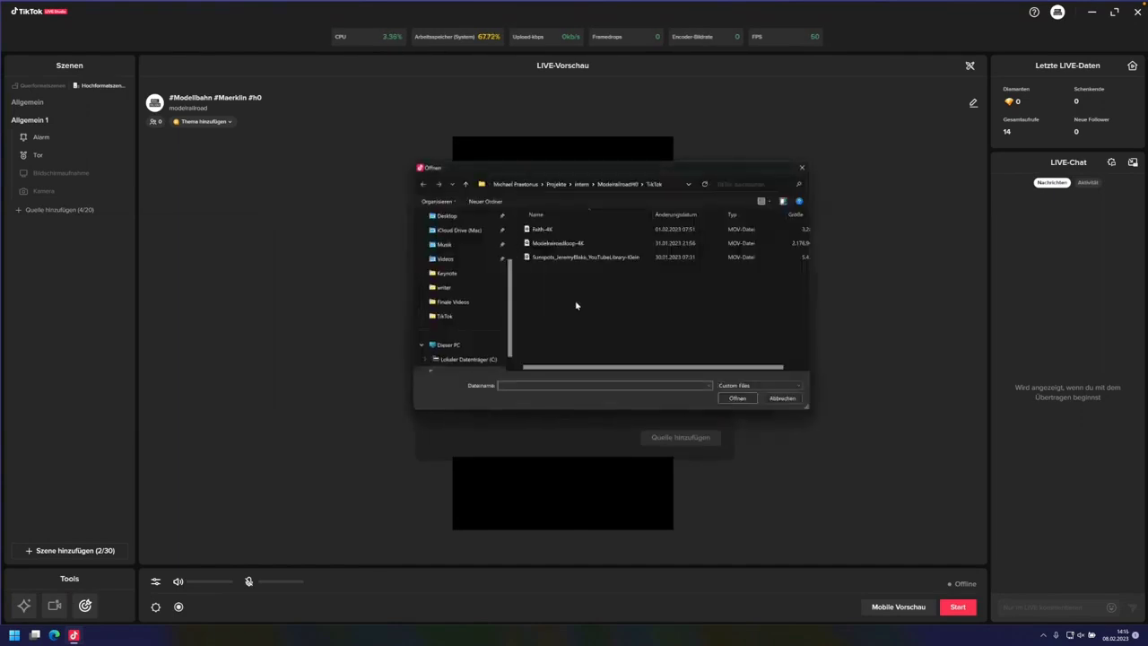
pyautogui.click(552, 244)
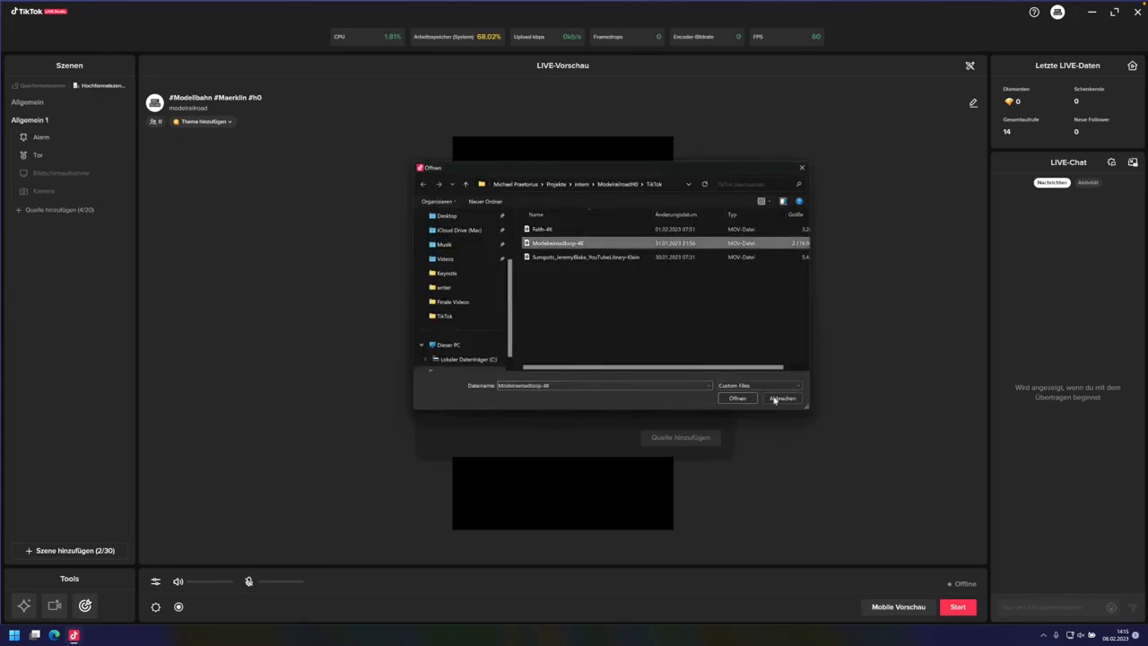
pyautogui.click(735, 398)
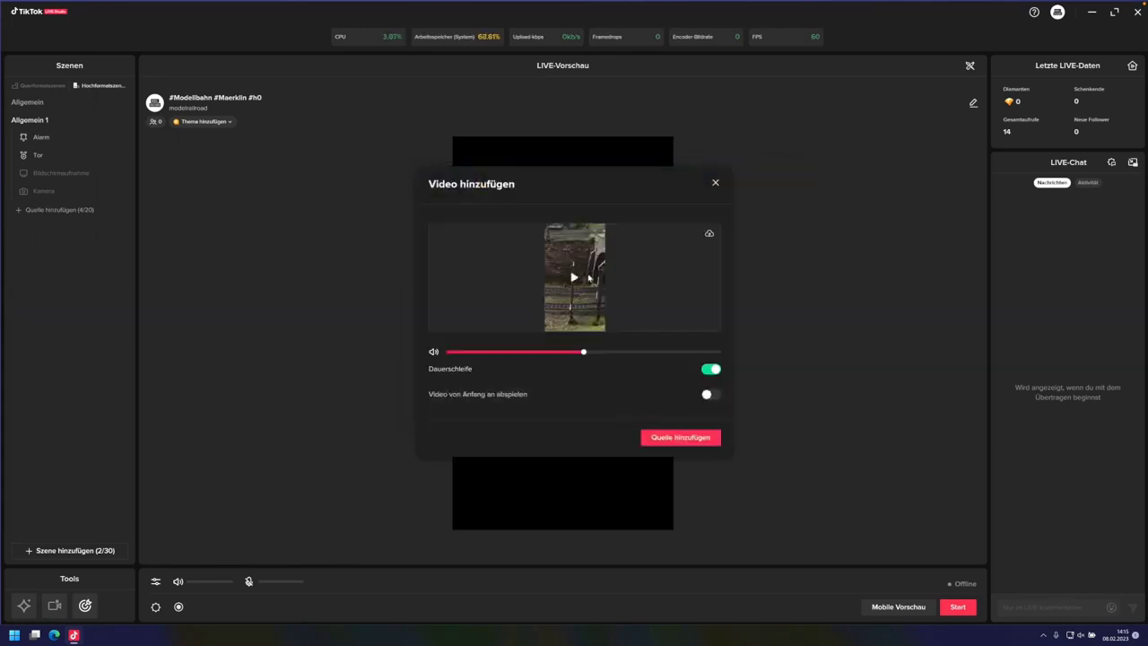
pyautogui.click(669, 438)
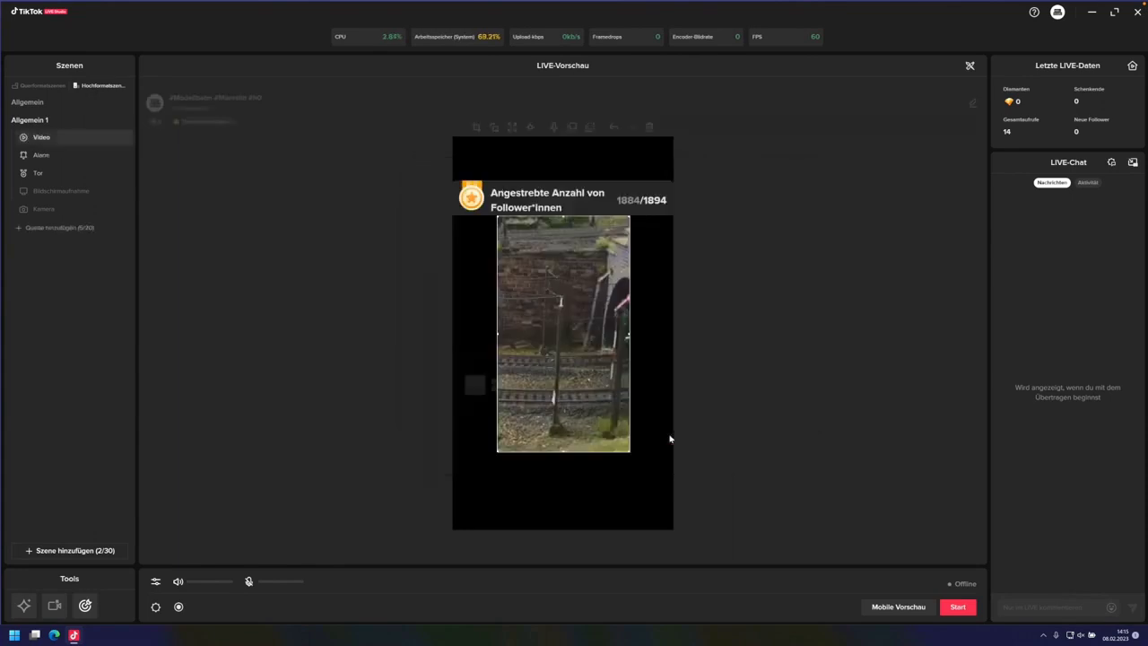
pyautogui.click(512, 120)
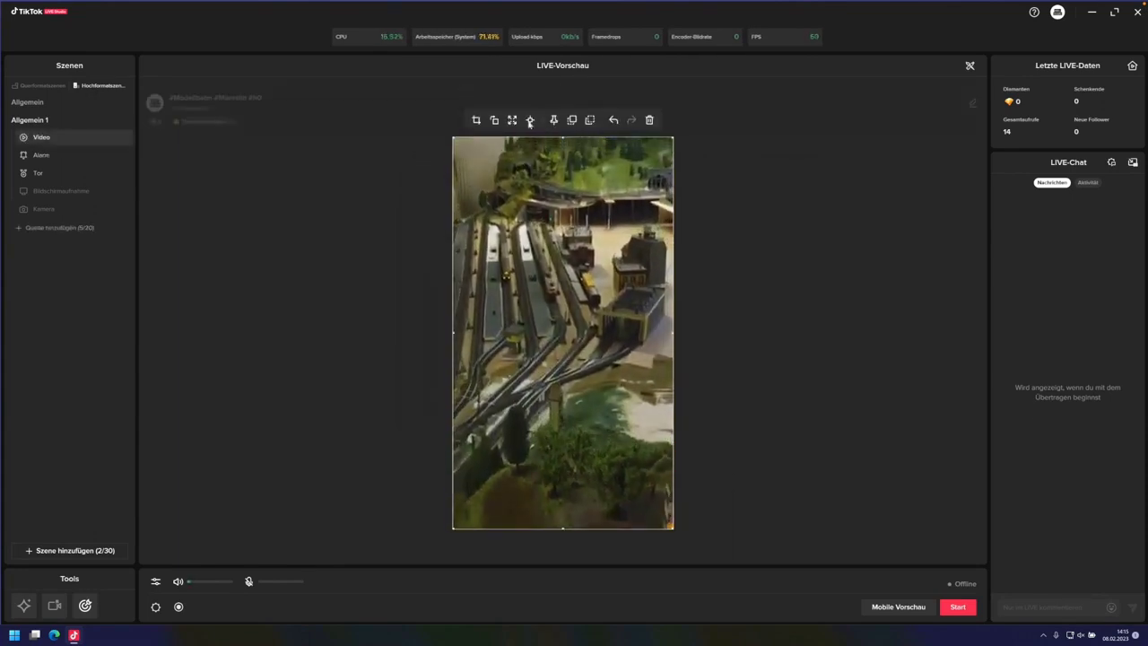
# Move the Video source back four layers to the bottom of the source list.
pyautogui.click(589, 120)
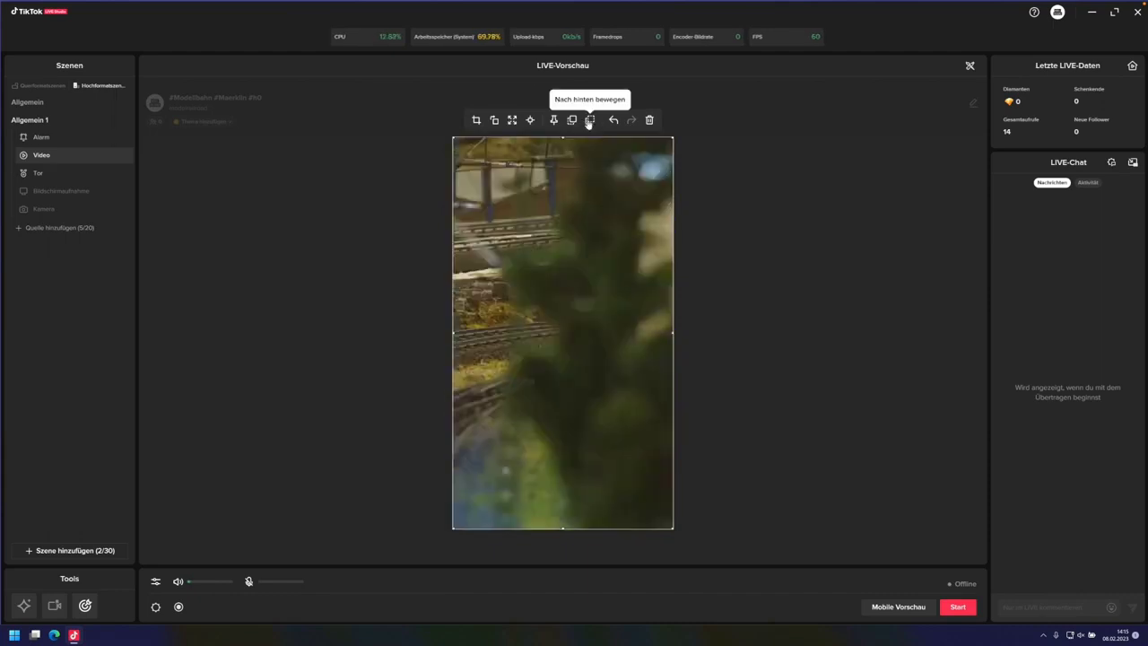
pyautogui.click(589, 120)
pyautogui.click(588, 121)
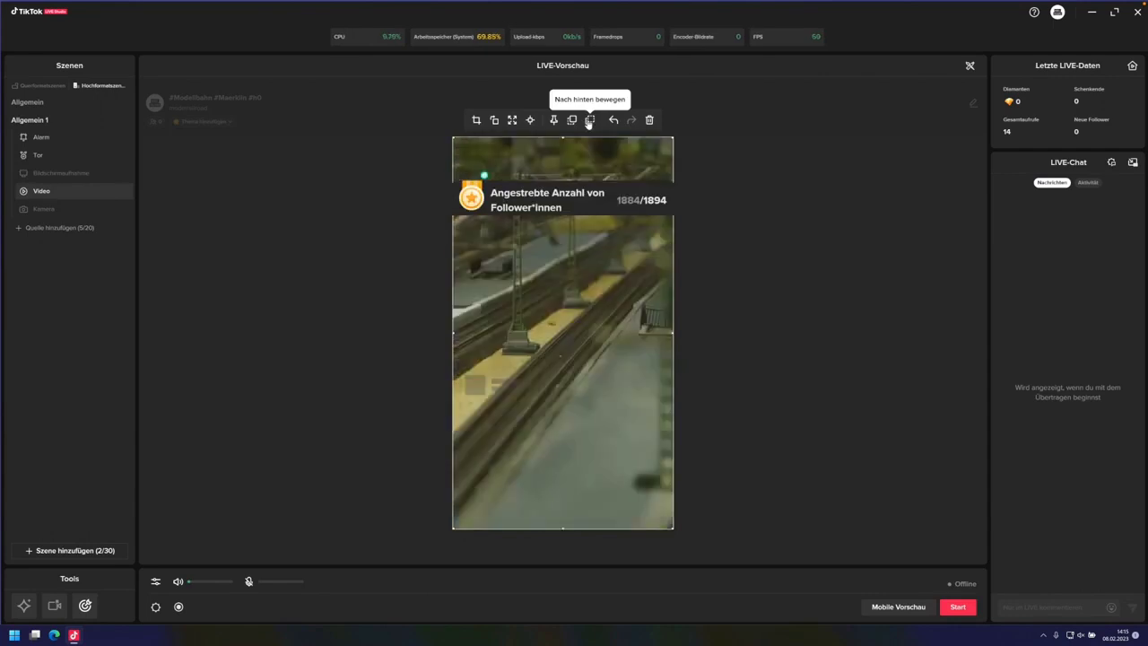
pyautogui.click(589, 121)
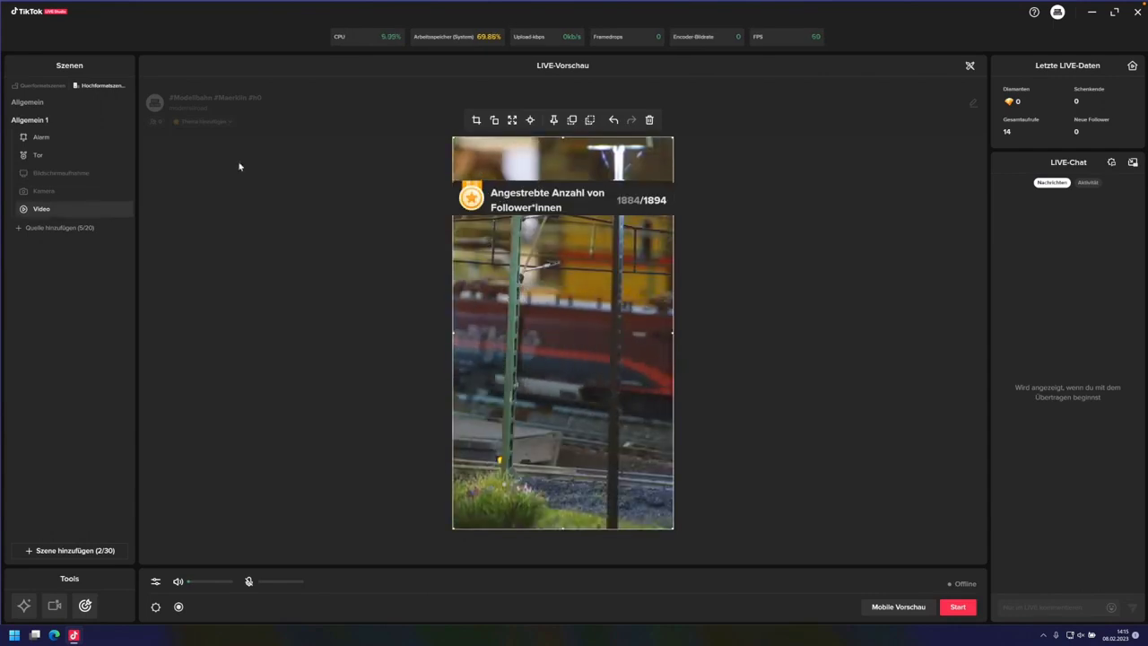
# Add another Video source using the faith-4K video file.
pyautogui.click(56, 228)
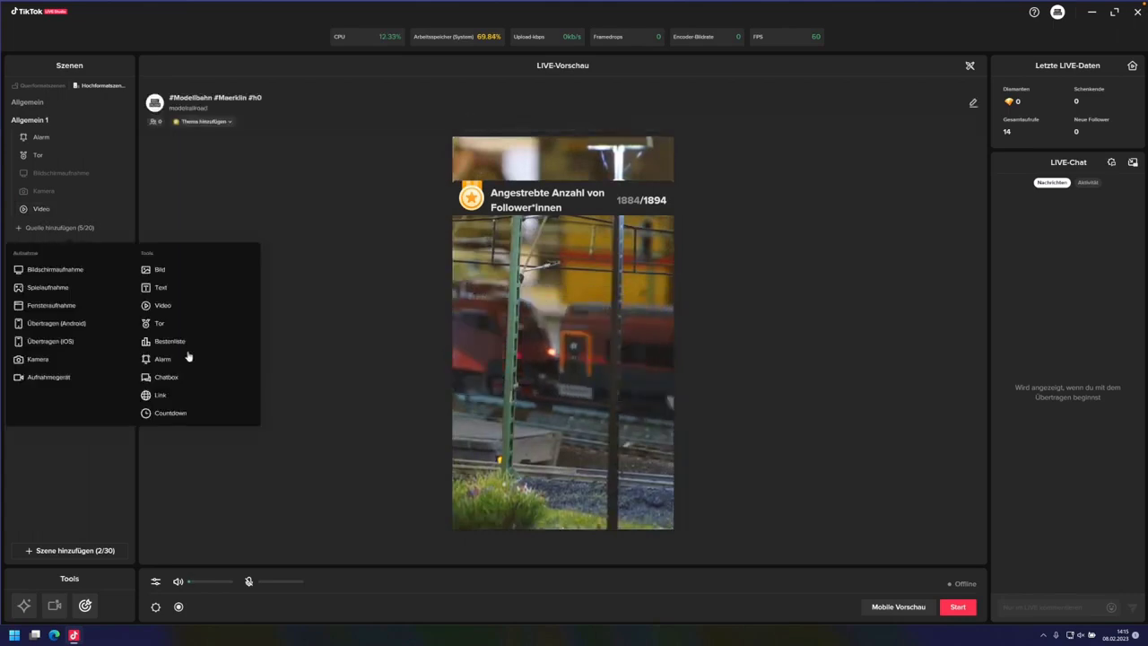
pyautogui.click(158, 305)
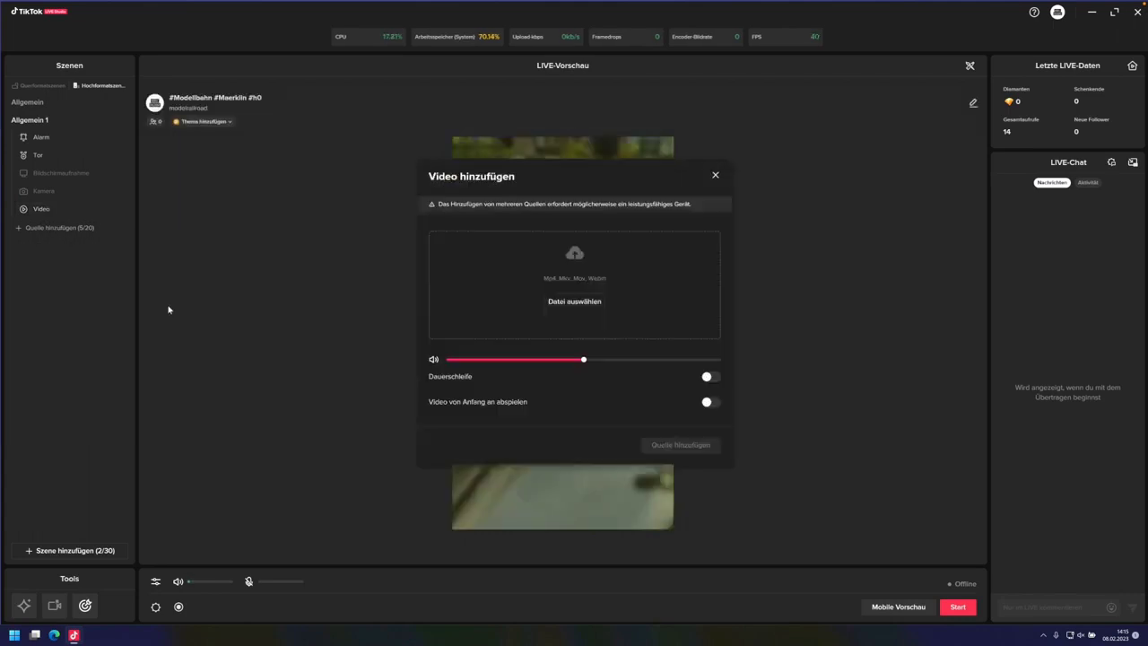
pyautogui.click(563, 311)
pyautogui.click(545, 223)
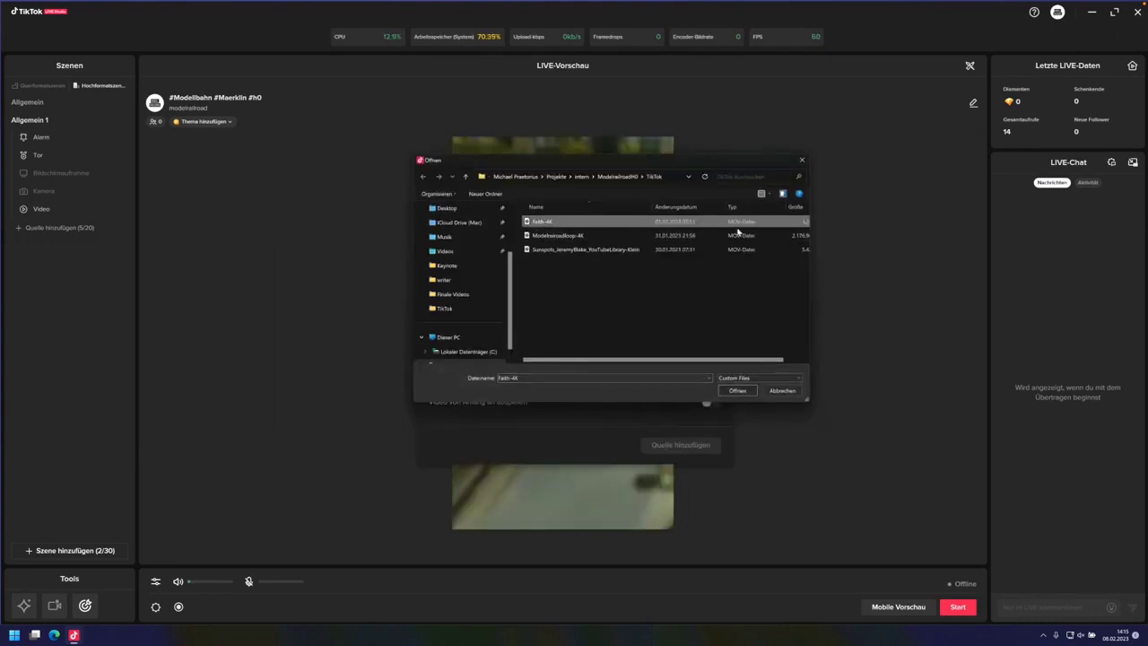
pyautogui.click(737, 391)
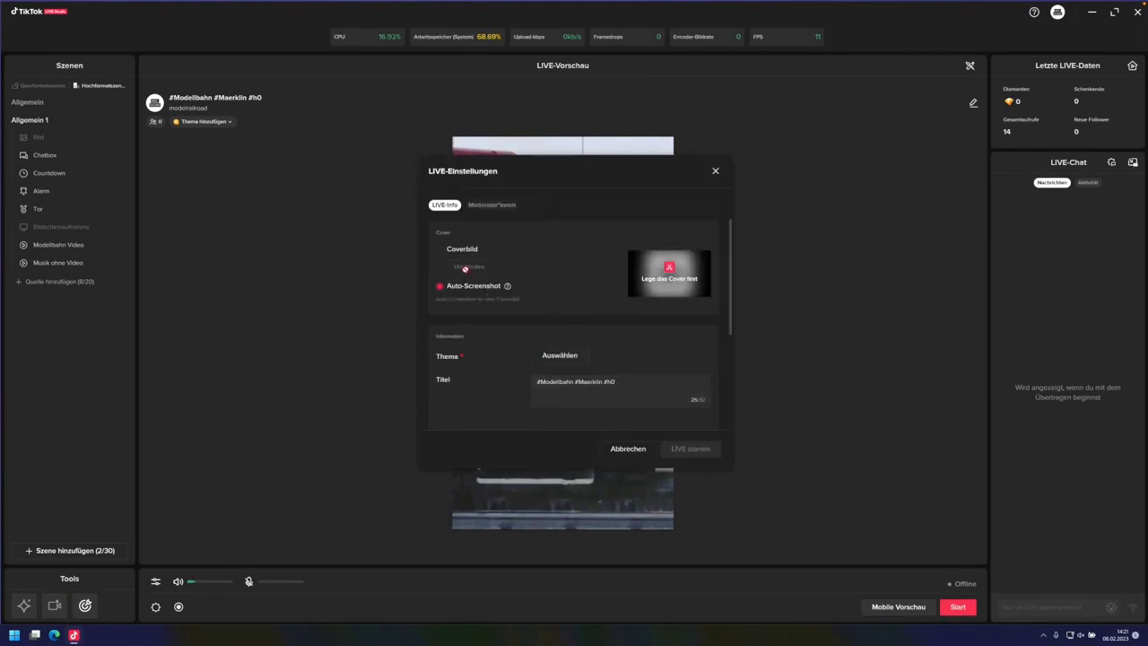
# Choose Games as the topic in the LIVE-Einstellungen.
pyautogui.click(549, 356)
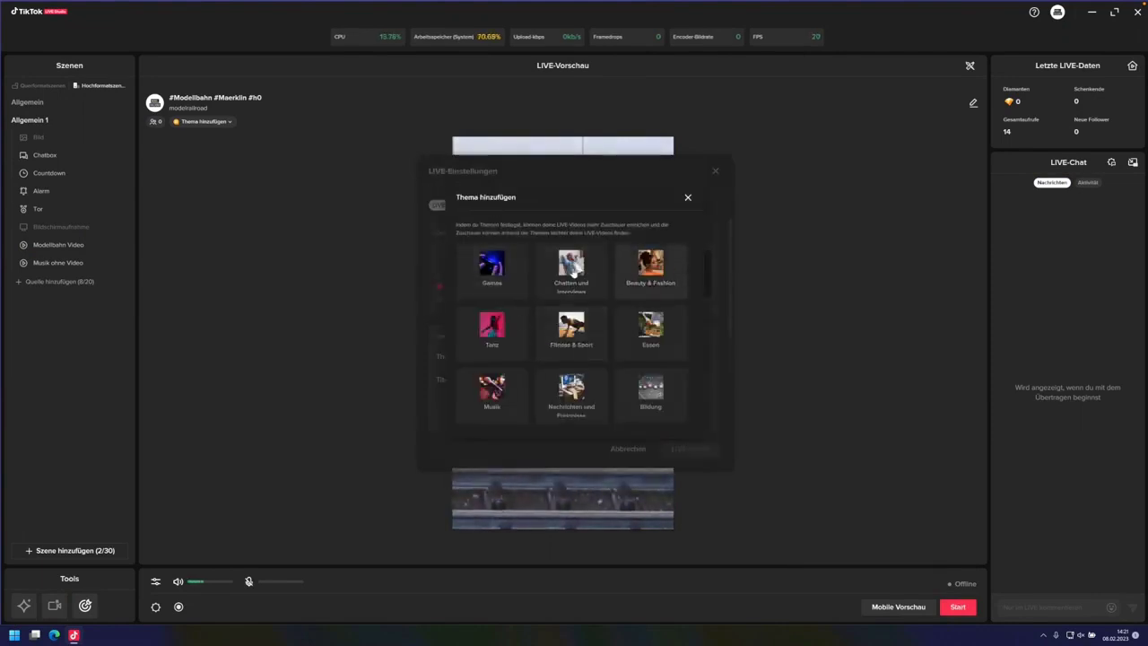
pyautogui.click(491, 267)
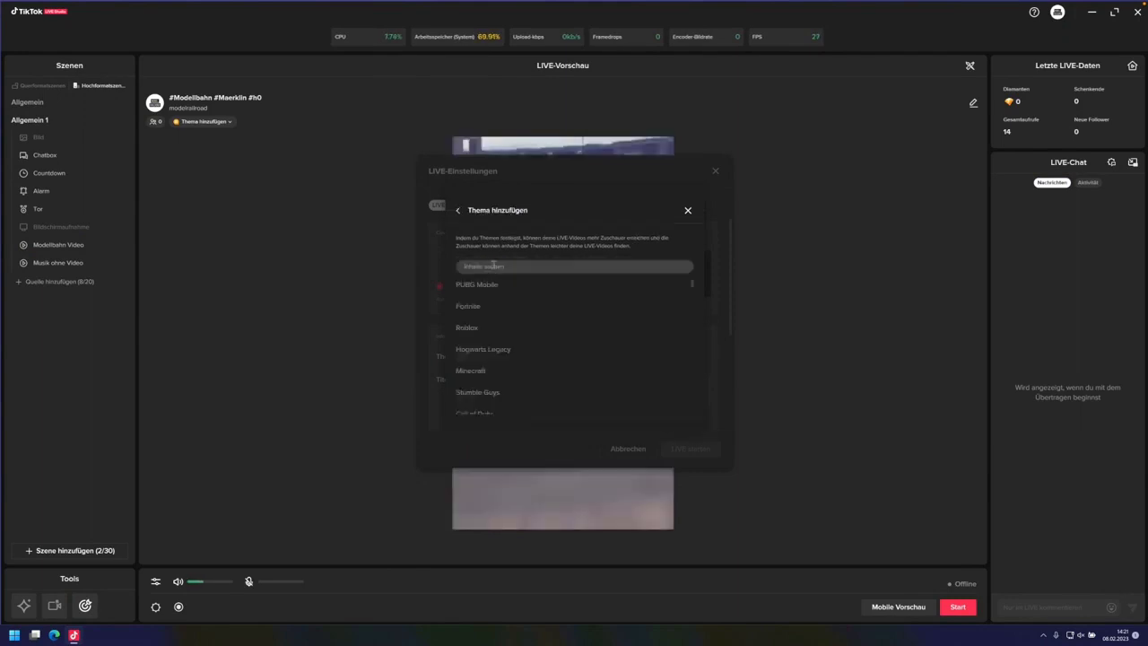
pyautogui.click(469, 387)
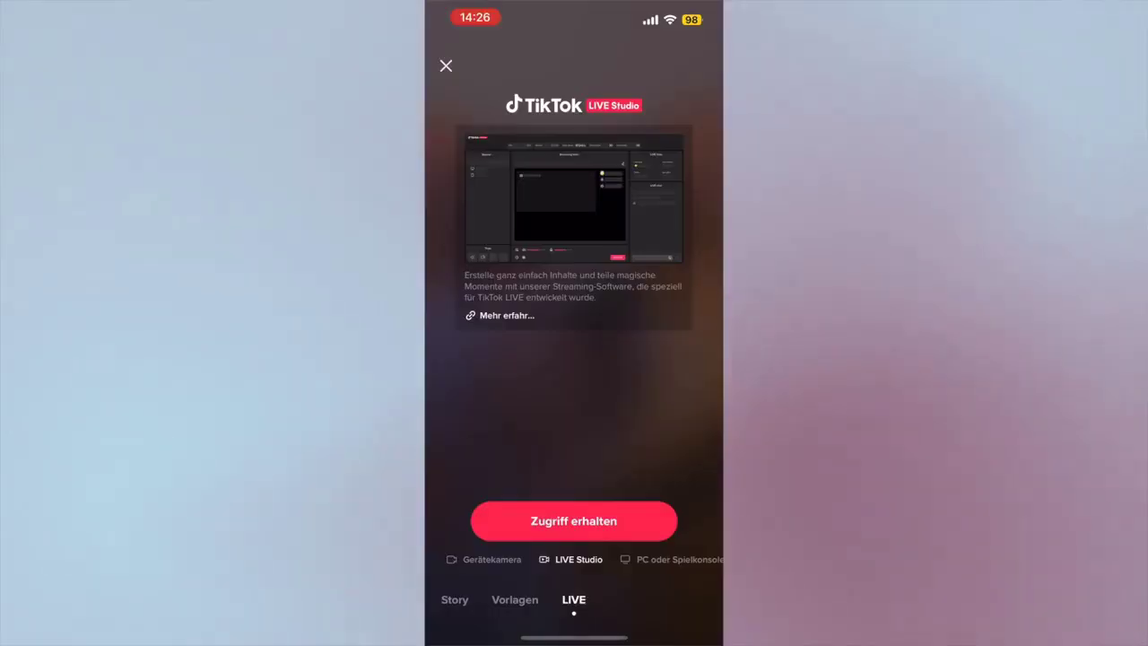
# Select 'PC oder Spielkonsole' as the LIVE streaming method in the phone app.
pyautogui.click(673, 558)
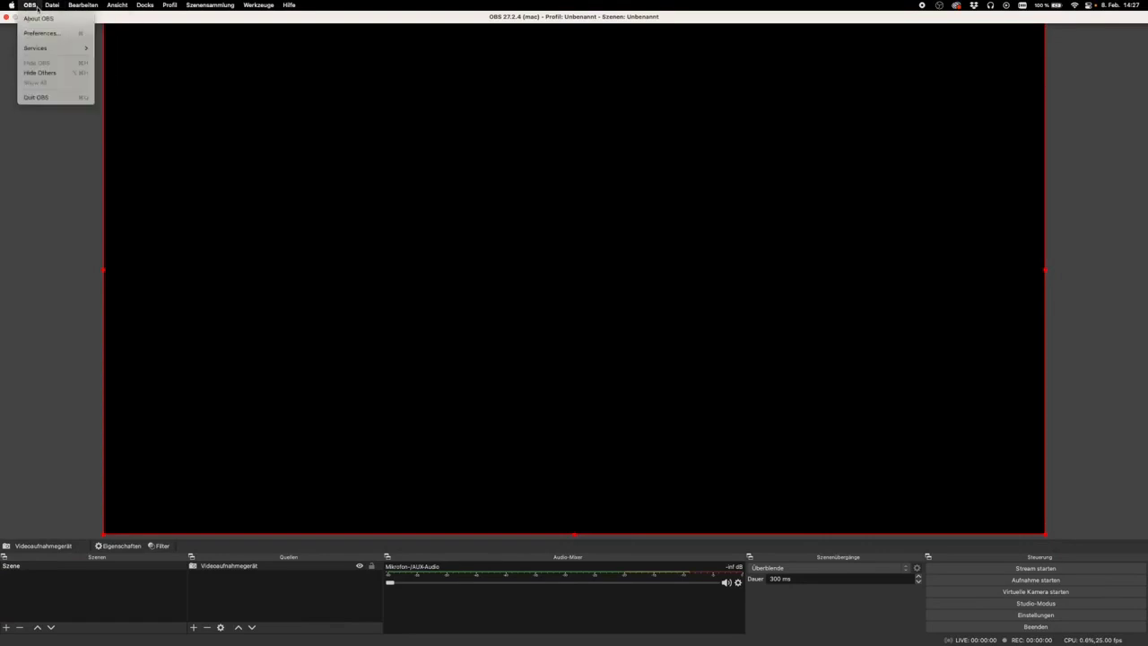
# In OBS settings, check the stream page, then set base and output resolution to 720x1280.
pyautogui.click(43, 34)
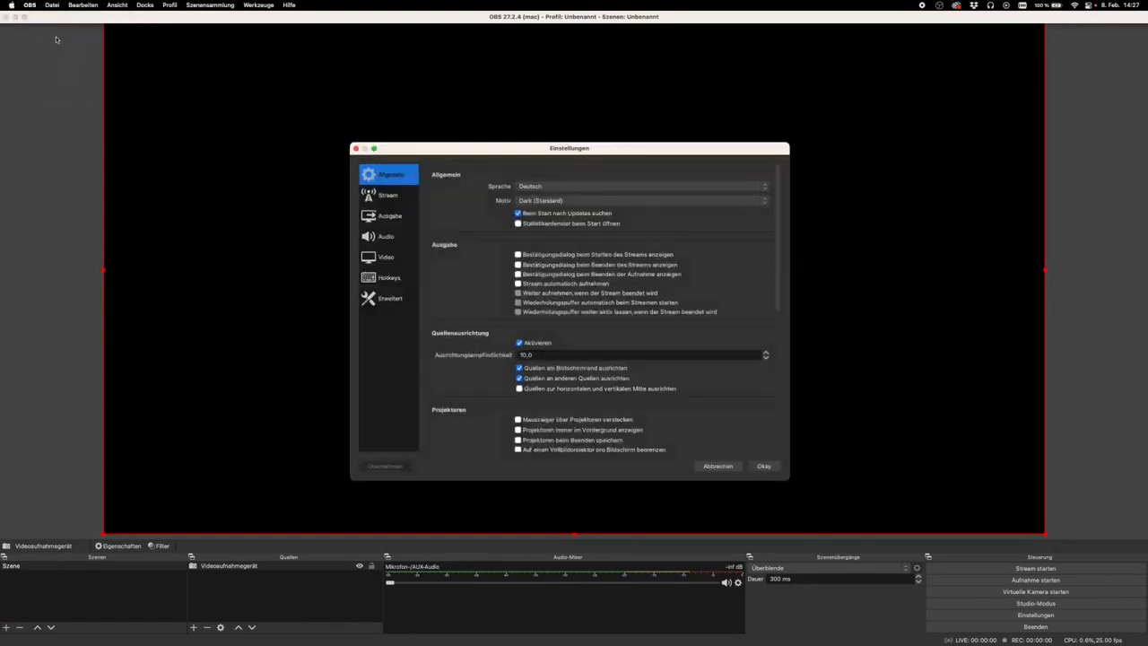
pyautogui.click(388, 196)
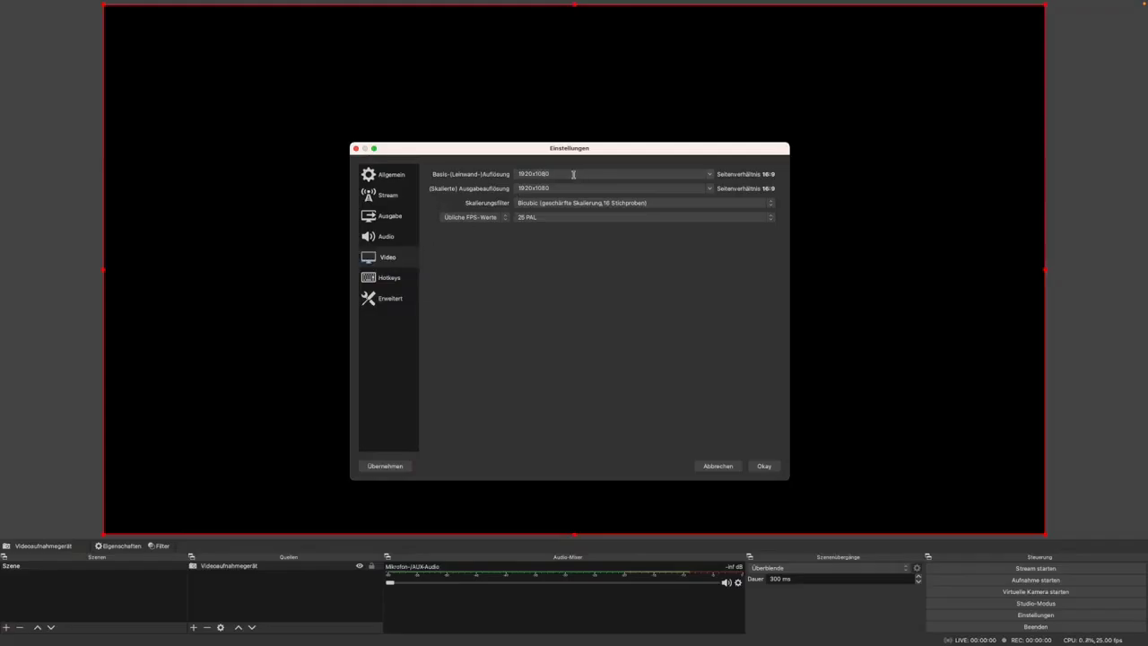
pyautogui.click(708, 175)
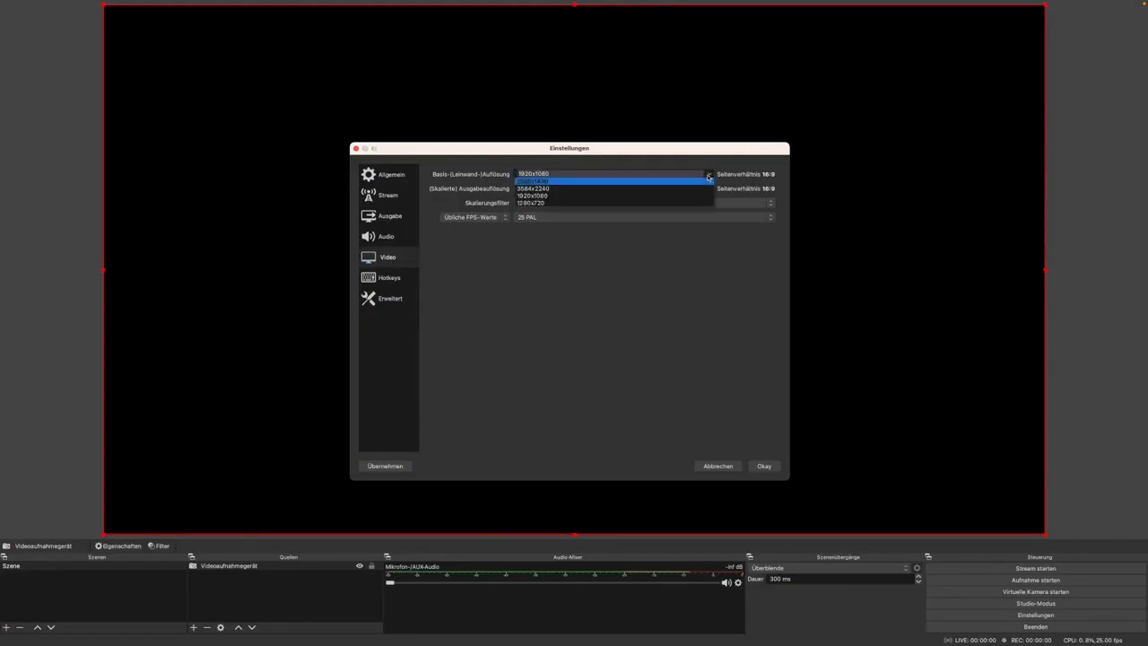
pyautogui.click(709, 176)
pyautogui.write('720x')
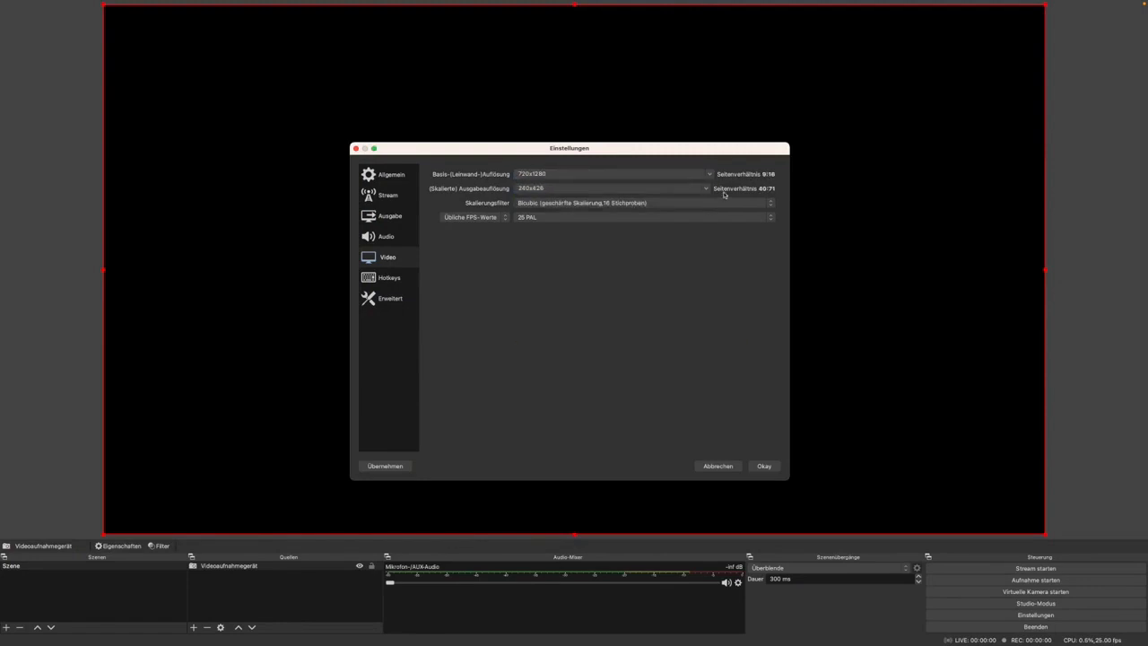
pyautogui.click(685, 193)
pyautogui.click(589, 210)
pyautogui.click(763, 466)
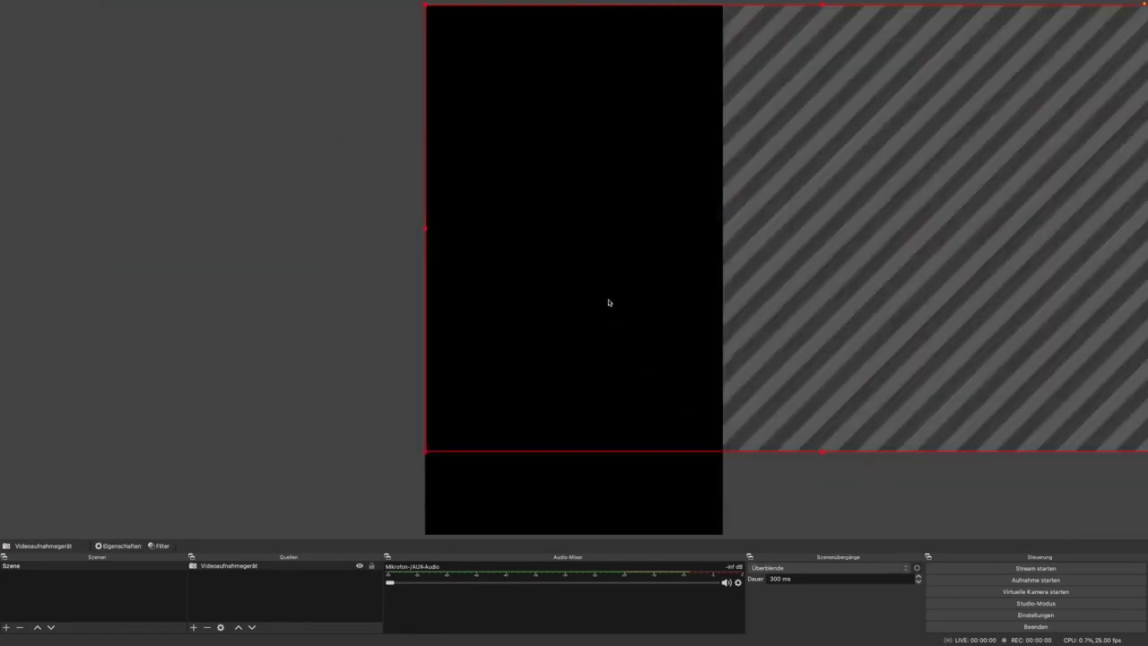
# Reposition and crop the video capture, then add the TikTok Maske image source.
pyautogui.moveTo(611, 289); pyautogui.dragTo(416, 339)
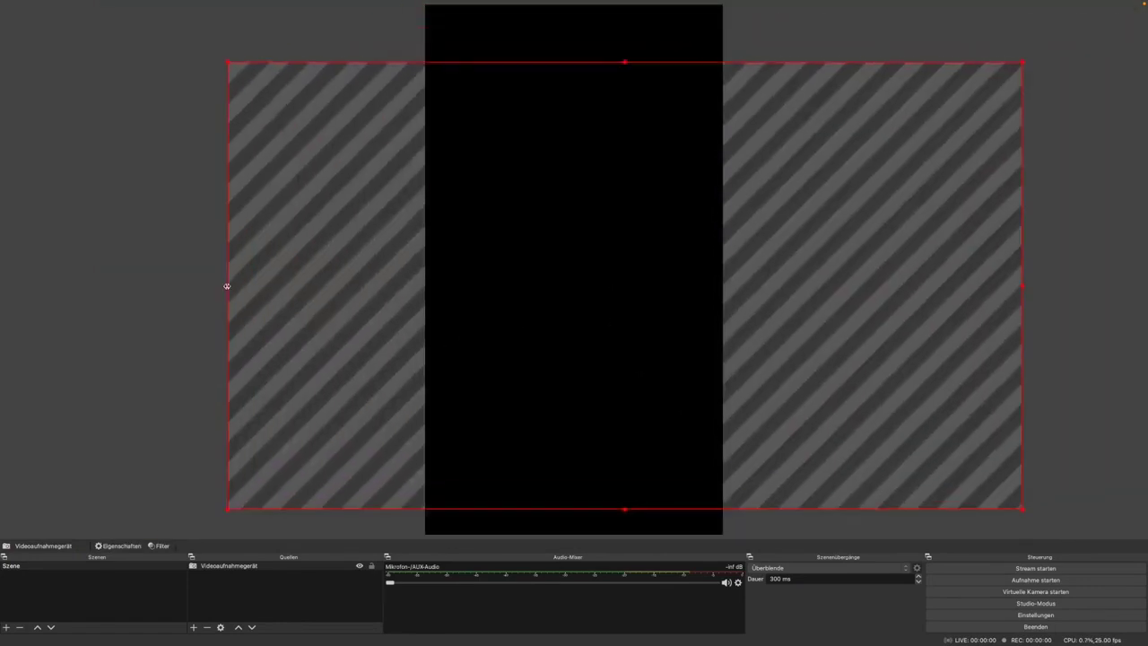
pyautogui.moveTo(227, 286); pyautogui.dragTo(377, 282)
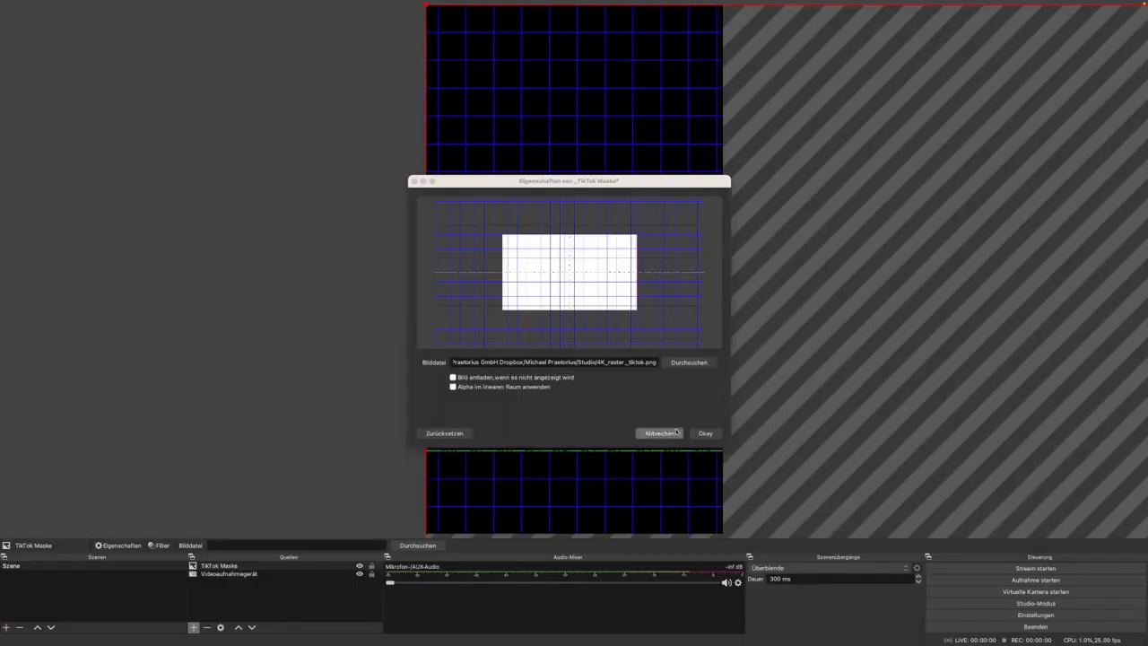
pyautogui.click(660, 433)
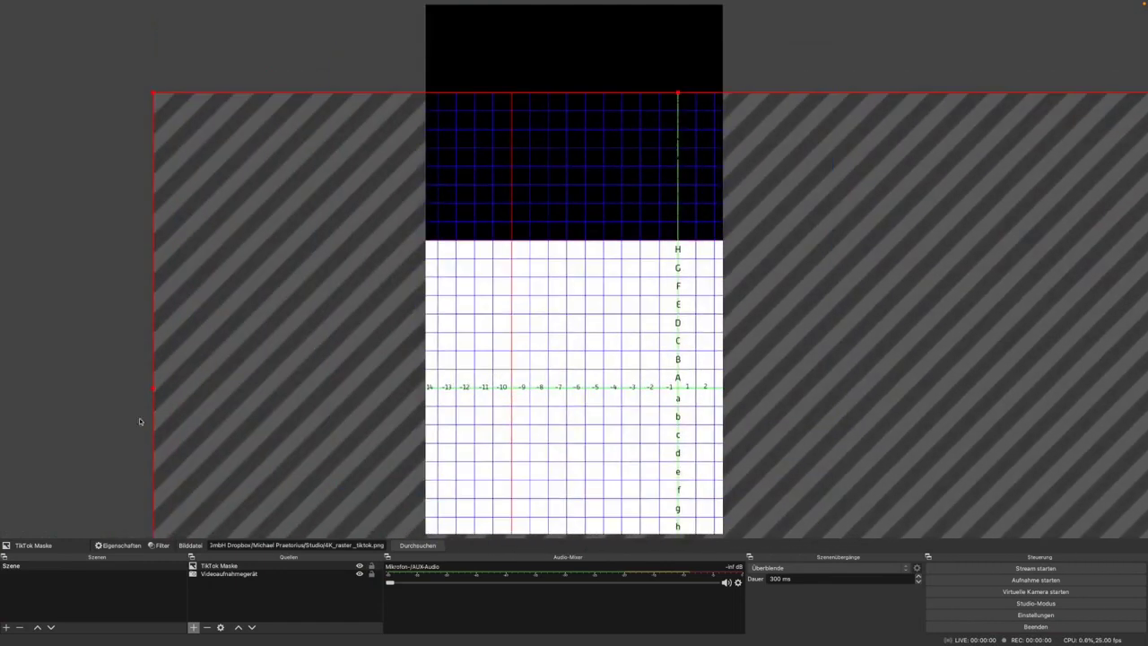
# Remove the Videoaufnahmegerät source from the scene.
pyautogui.click(229, 575)
pyautogui.rightClick(229, 577)
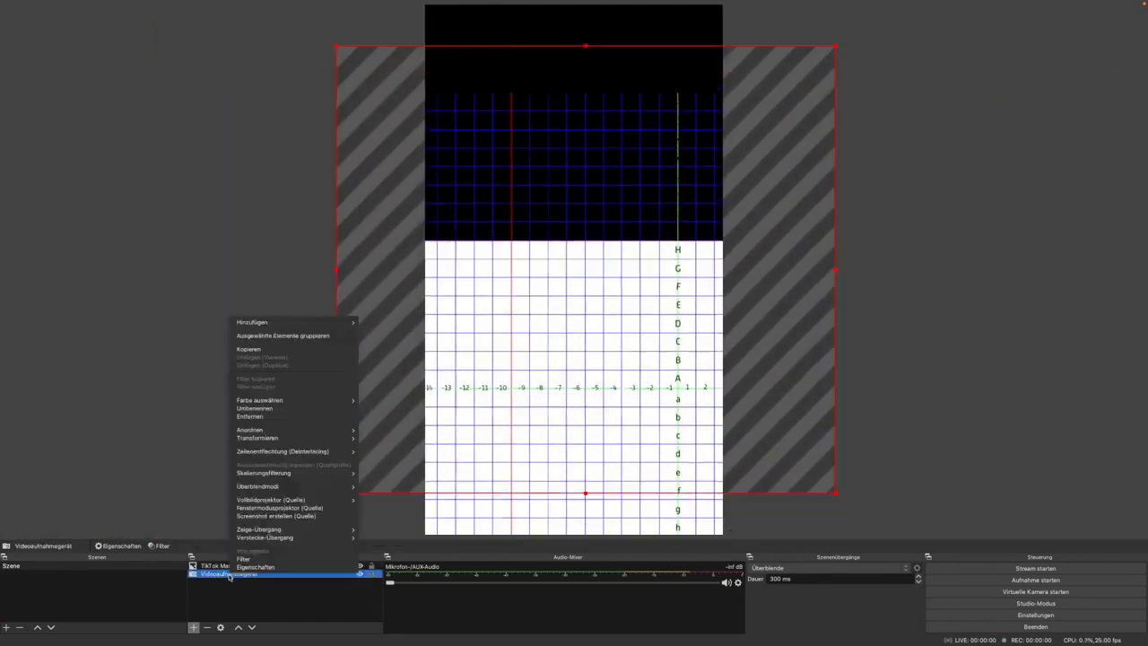
pyautogui.click(248, 416)
pyautogui.click(628, 337)
# Resize and center the TikTok Maske grid over the 720x1280 portrait canvas.
pyautogui.moveTo(576, 356); pyautogui.dragTo(518, 300)
pyautogui.moveTo(594, 32); pyautogui.dragTo(648, 324)
pyautogui.moveTo(574, 379); pyautogui.dragTo(654, 525)
pyautogui.moveTo(628, 389); pyautogui.dragTo(497, 377)
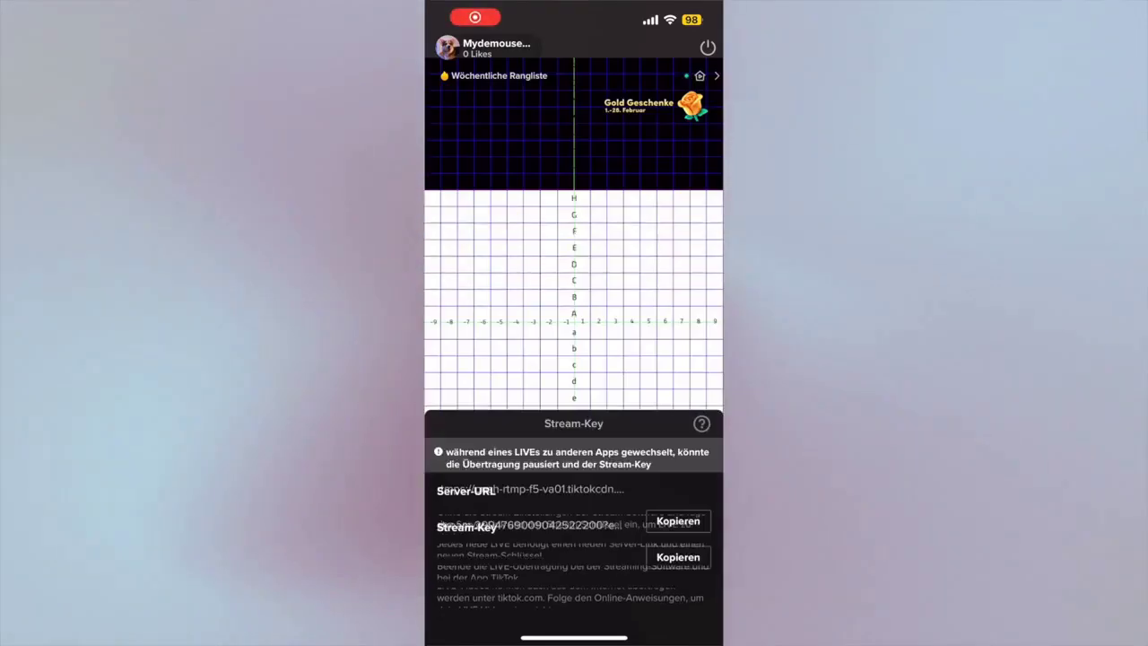